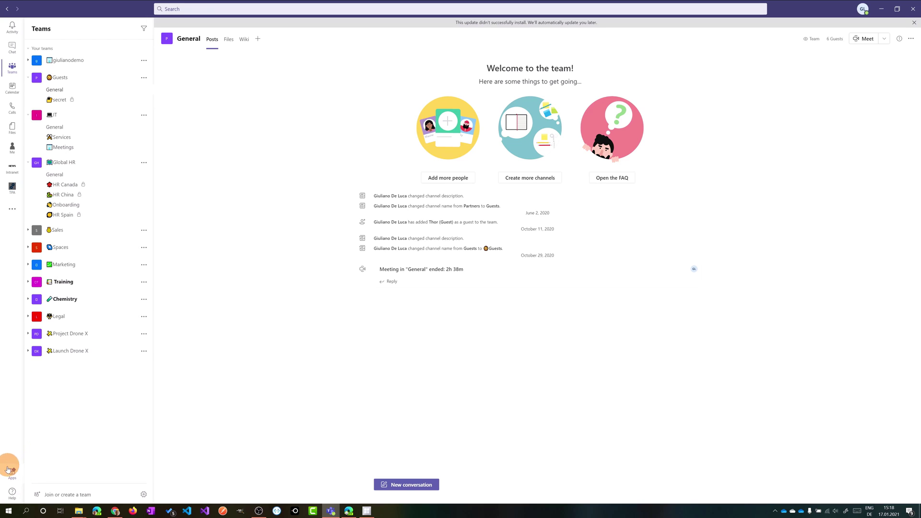
Search the Apps store for 'approvals', open the Approvals app and show its add options.
click(12, 476)
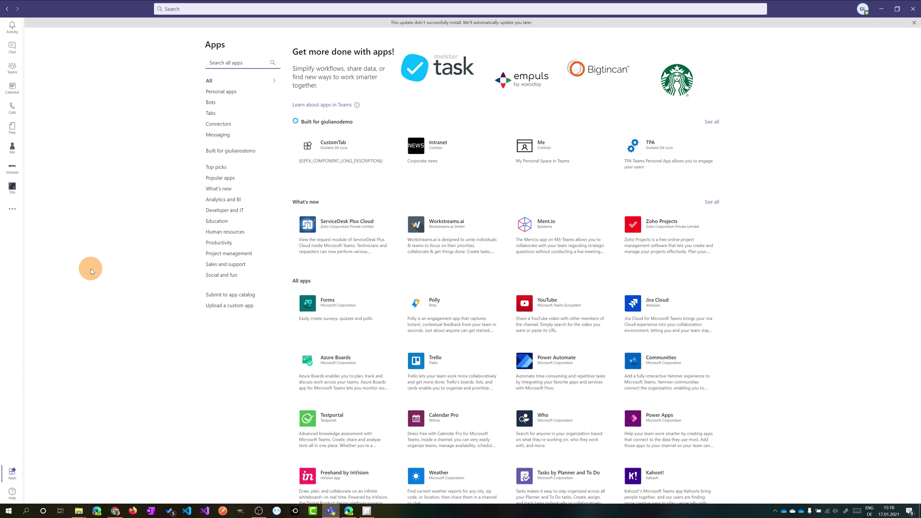
text(apro)
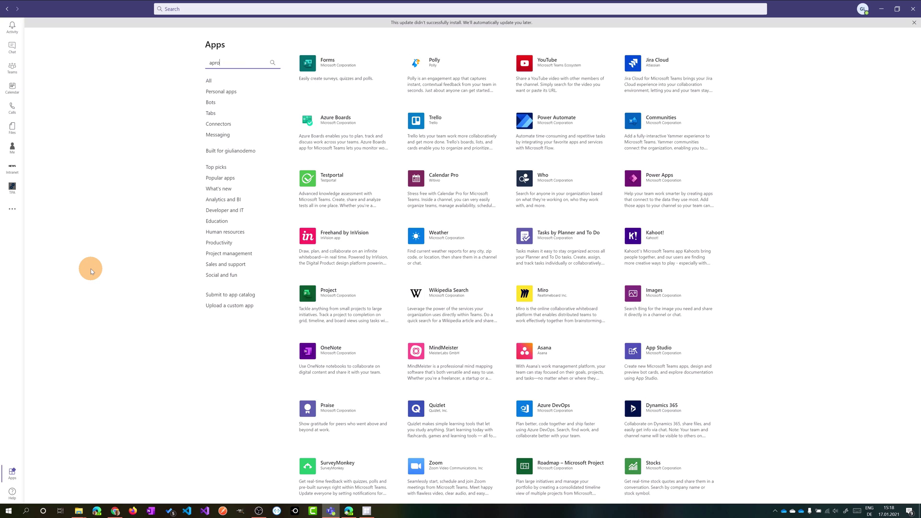
key(BackSpace)
key(BackSpace)
text(provals)
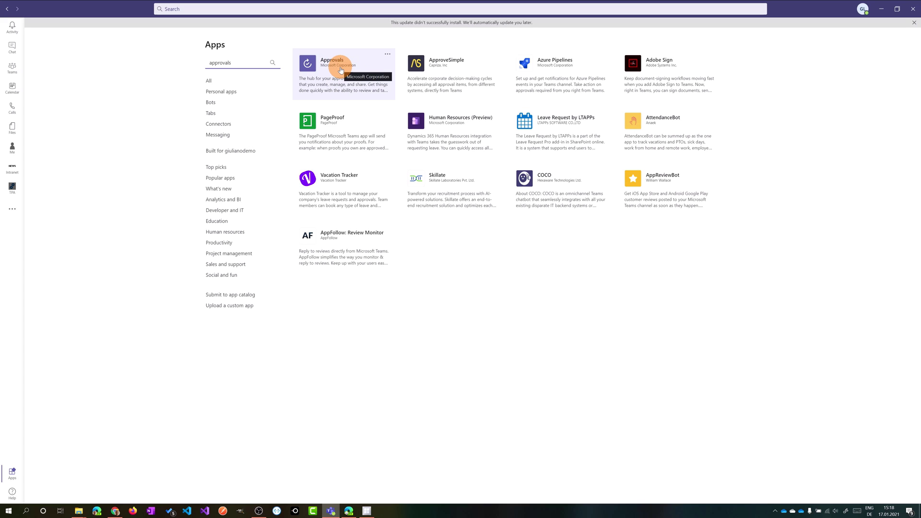
click(322, 67)
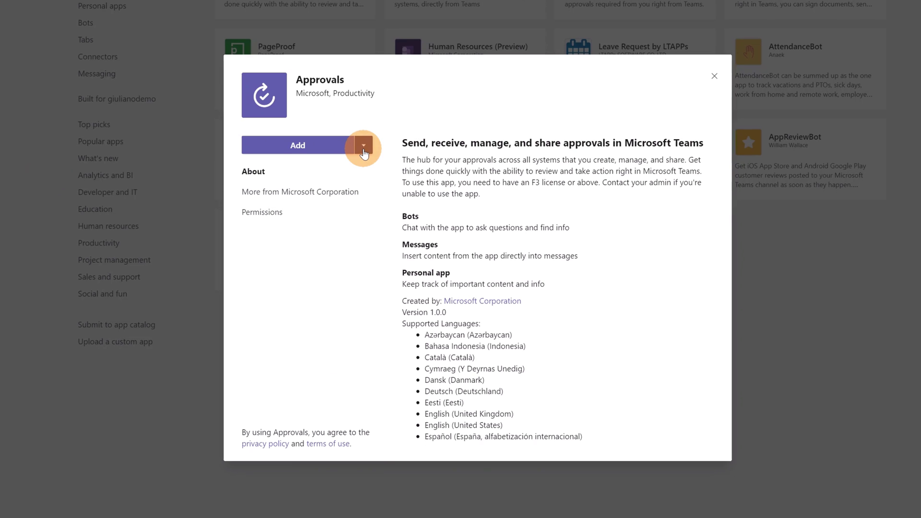
click(387, 180)
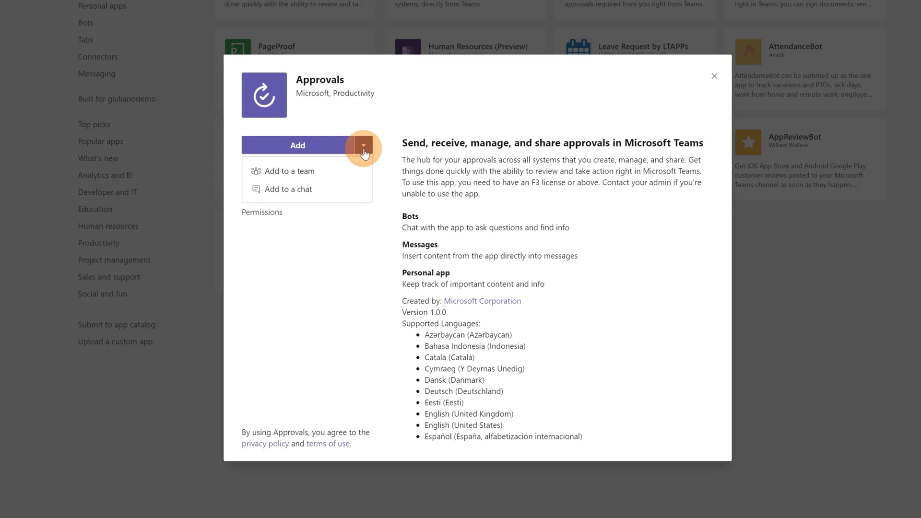
Add Approvals for personal use and pin its icon to the app bar.
click(306, 145)
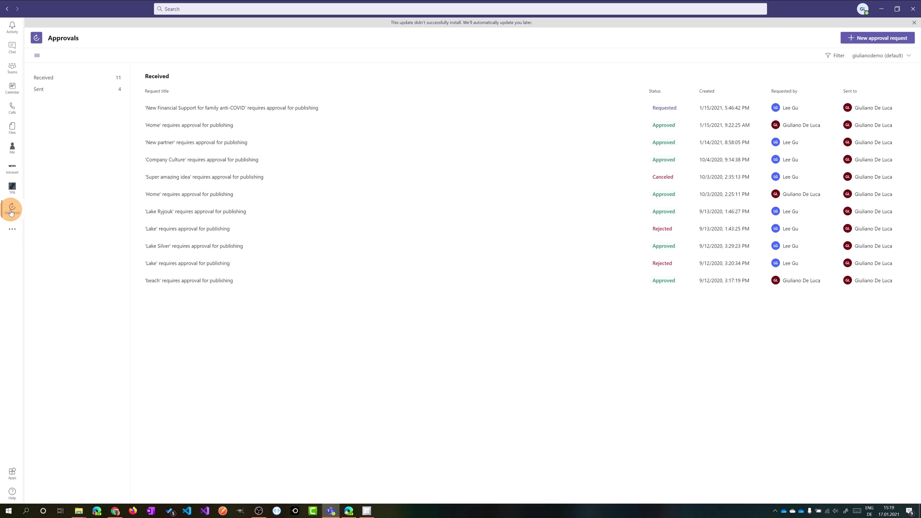
right_click(13, 212)
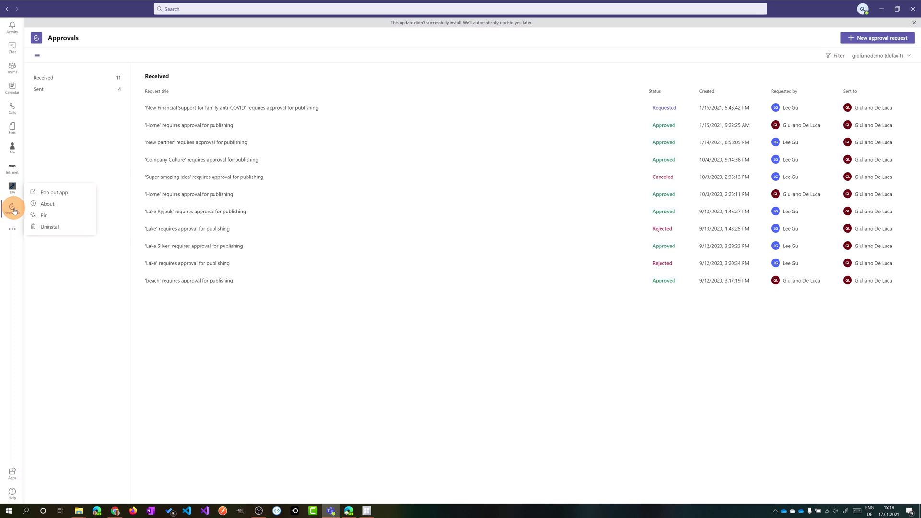
click(46, 215)
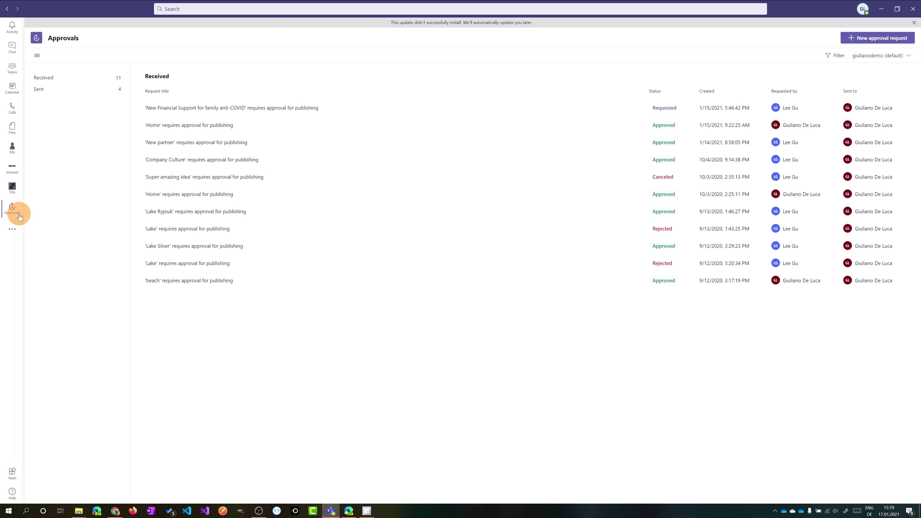
click(11, 475)
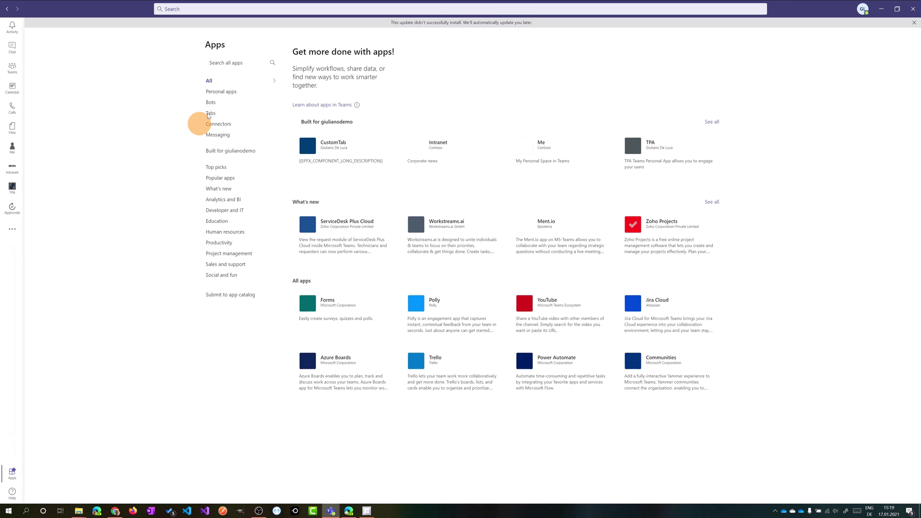
Set up Approvals as a bot in the IT team's General channel.
click(236, 62)
text(approval)
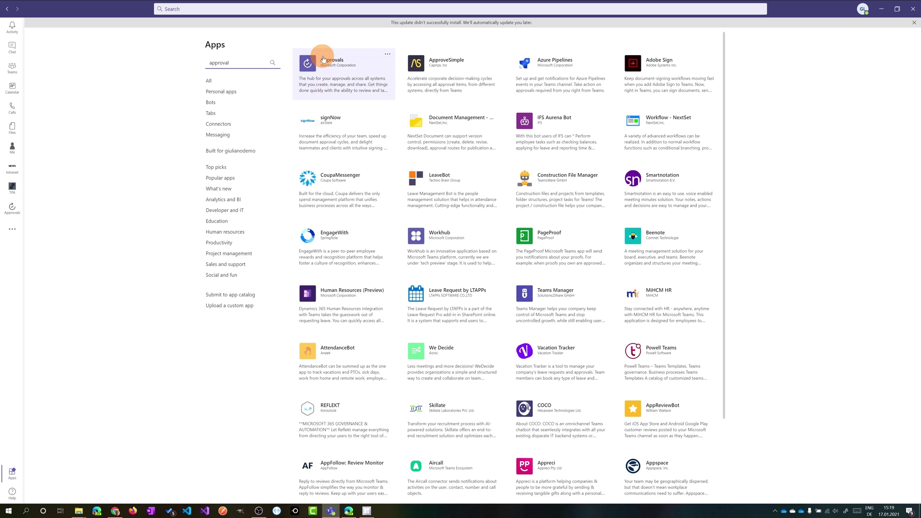
click(324, 59)
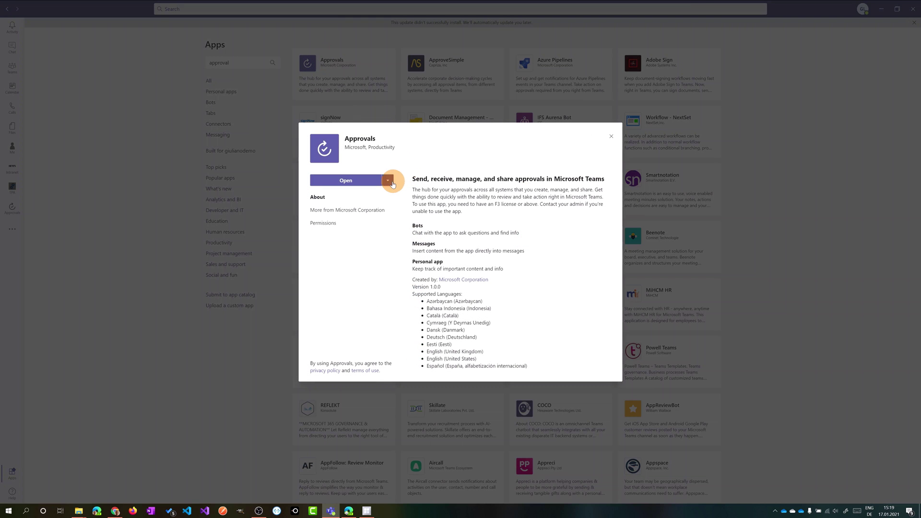
click(388, 180)
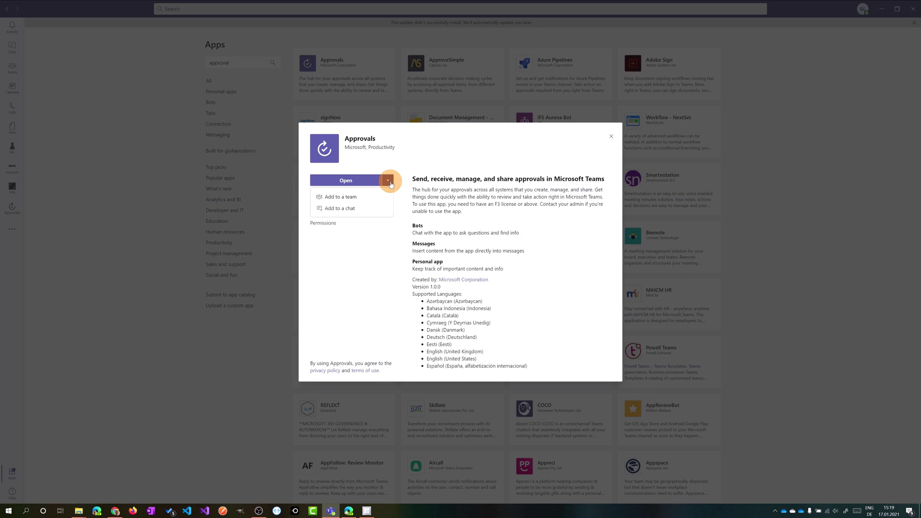
click(348, 198)
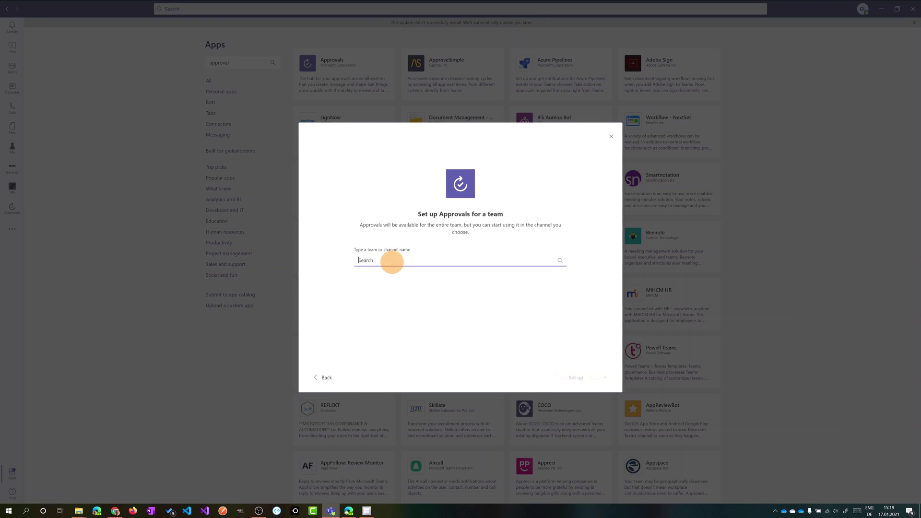
click(392, 262)
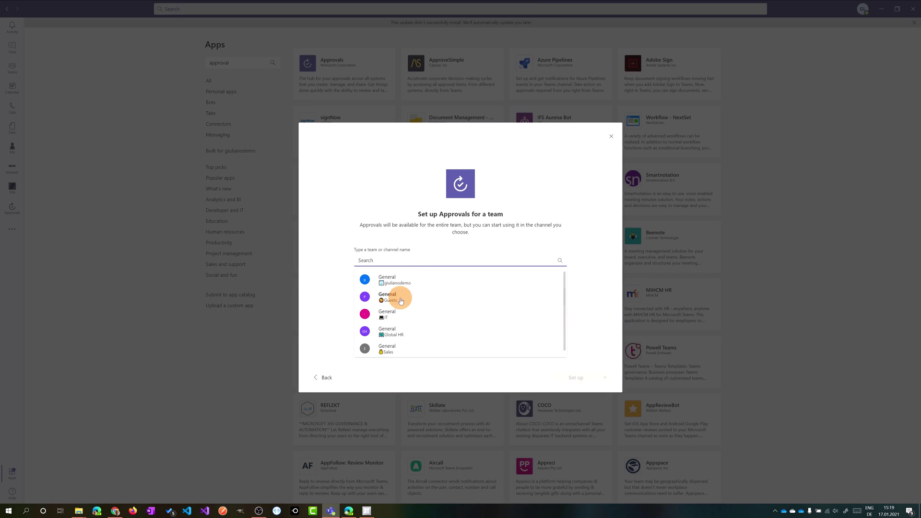
scroll(407, 312, down, 1)
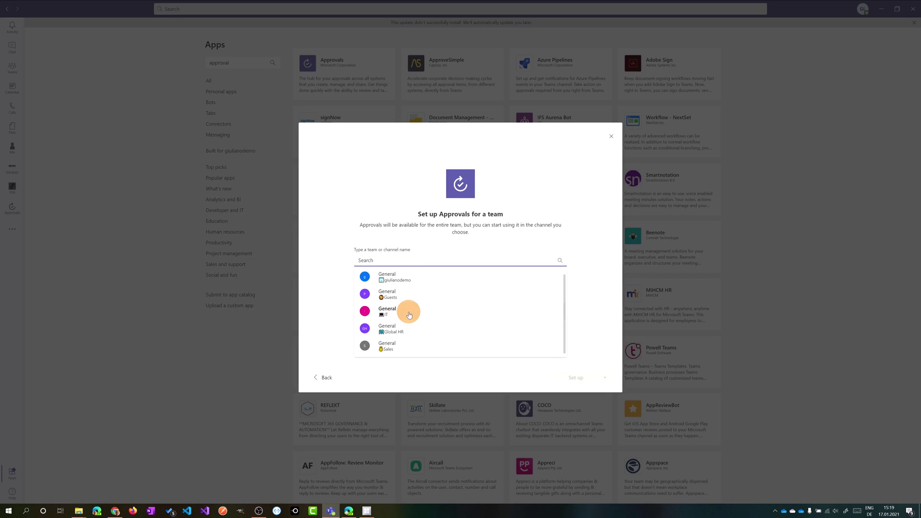
click(393, 316)
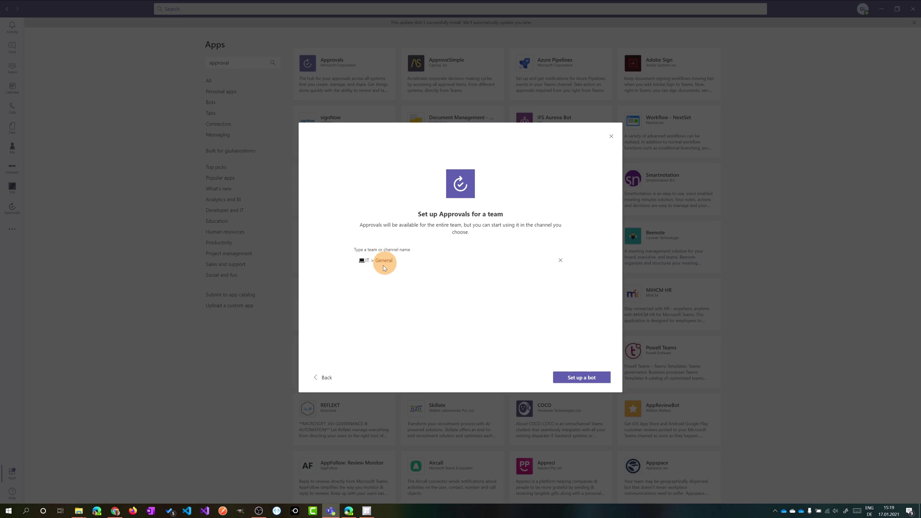
click(582, 379)
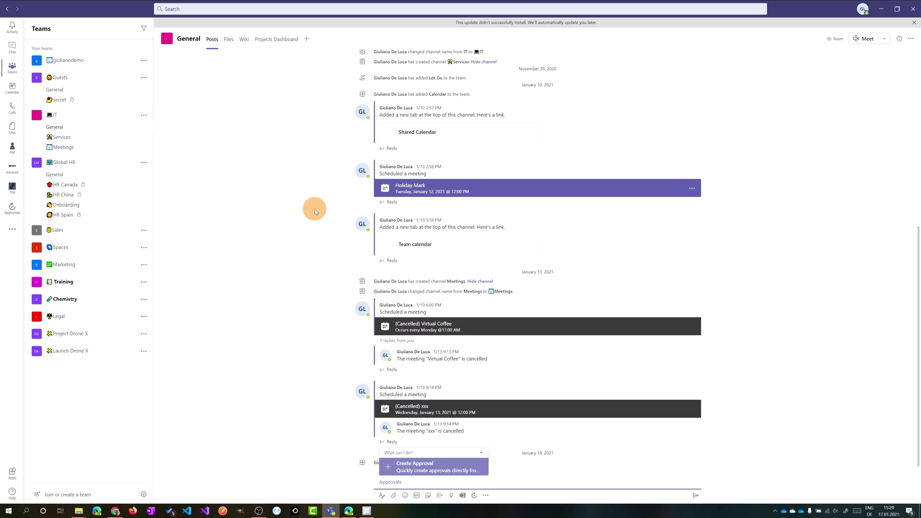
click(12, 472)
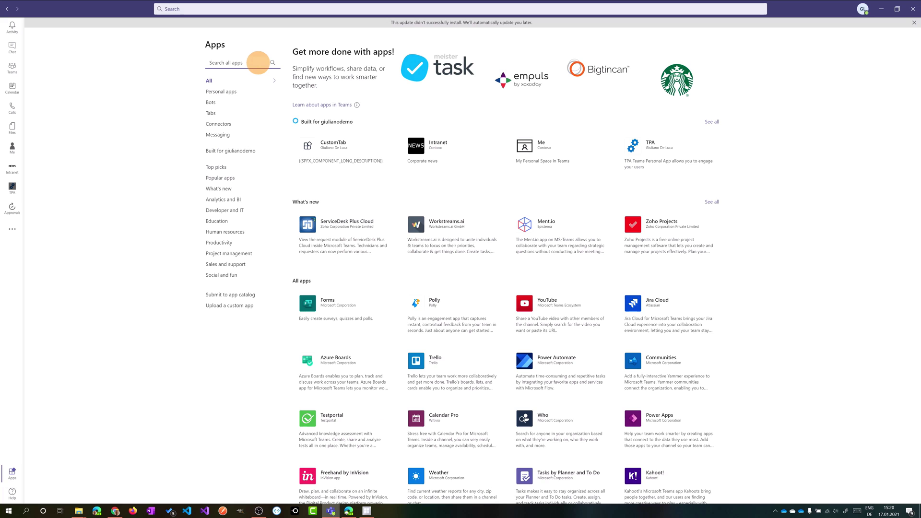
Set up Approvals as a bot in the one-on-one chat with the colleague.
click(250, 62)
text(approva)
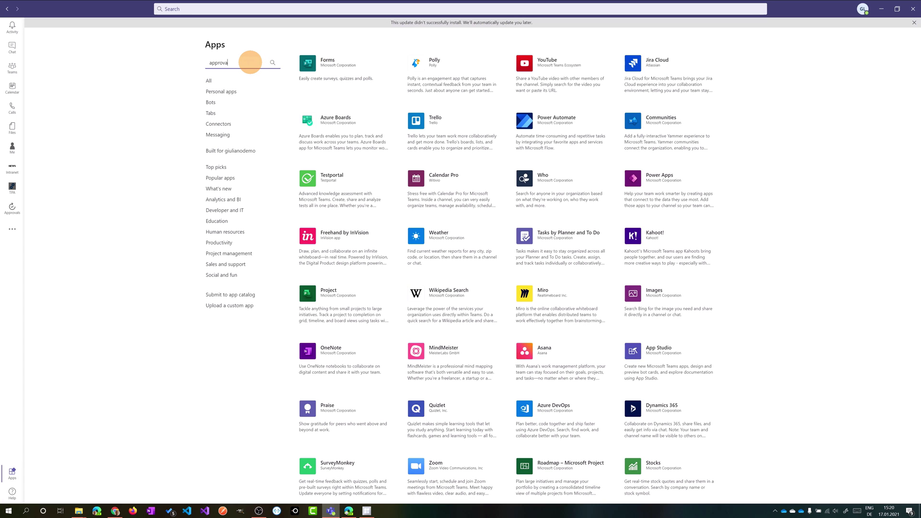
click(324, 66)
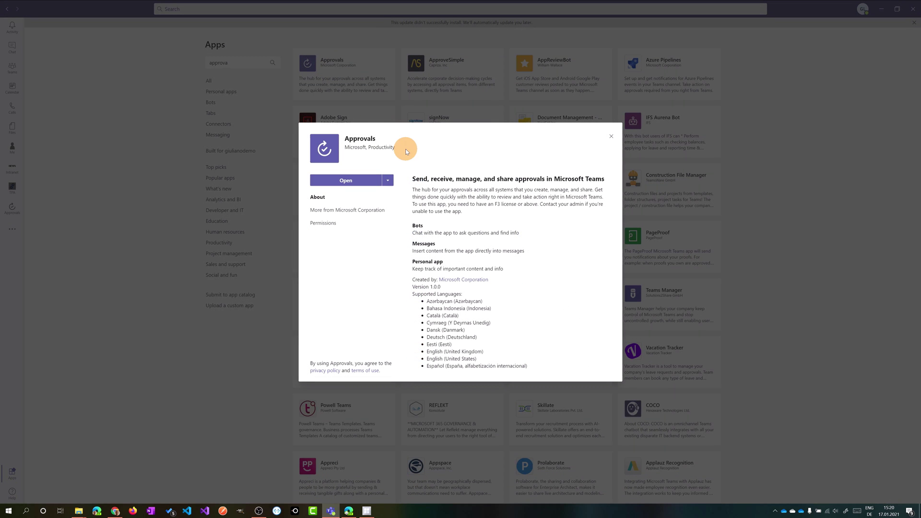
click(387, 181)
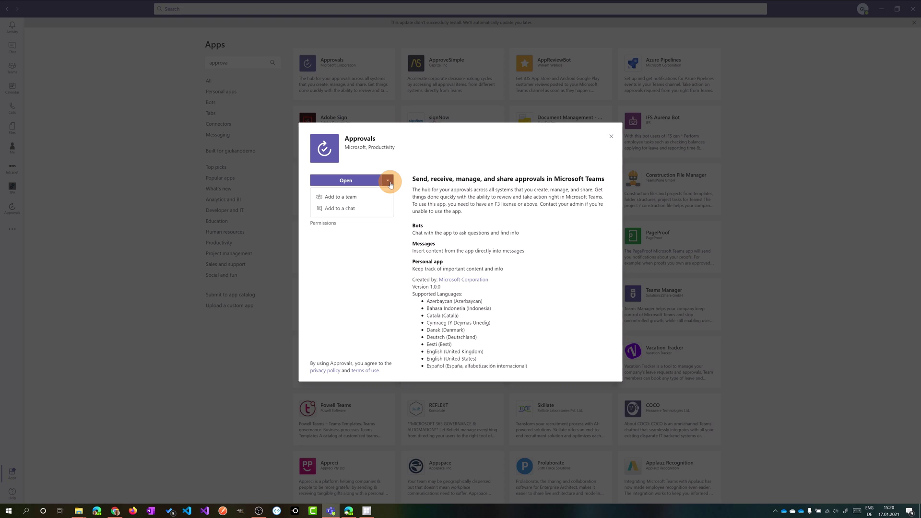
click(368, 207)
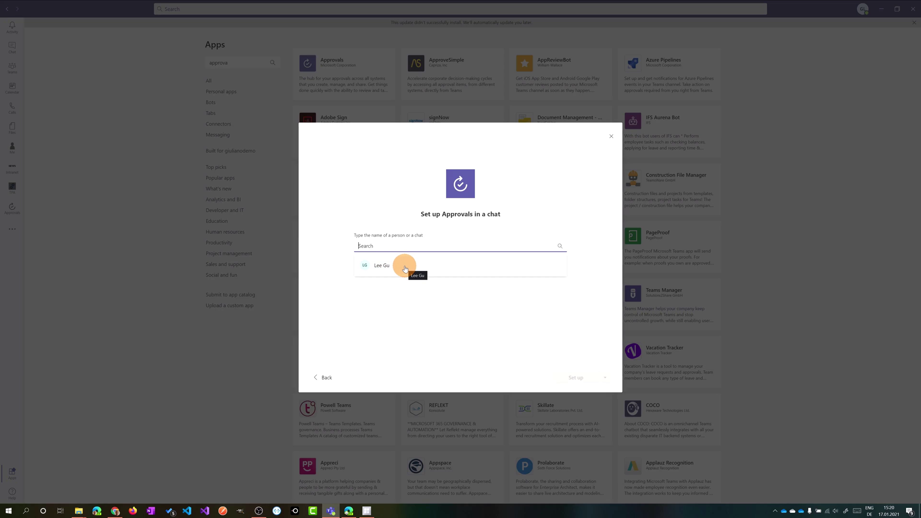
click(405, 268)
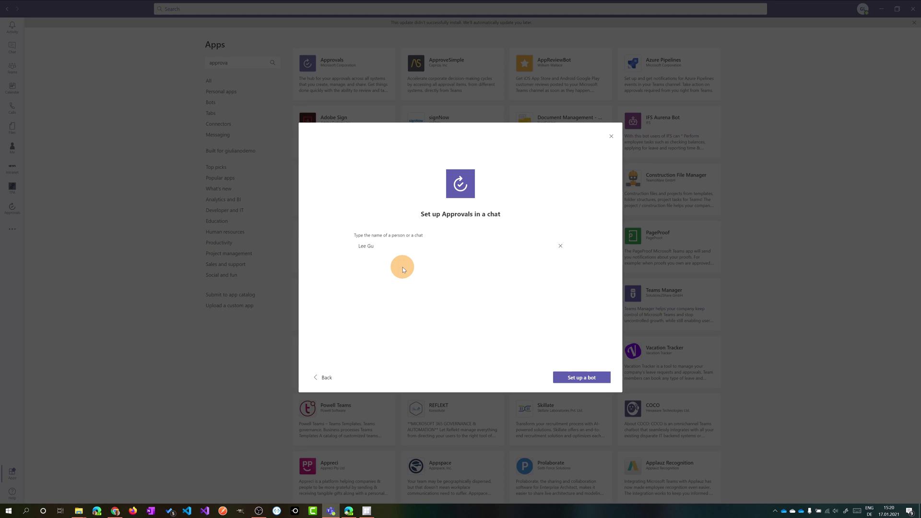
click(587, 382)
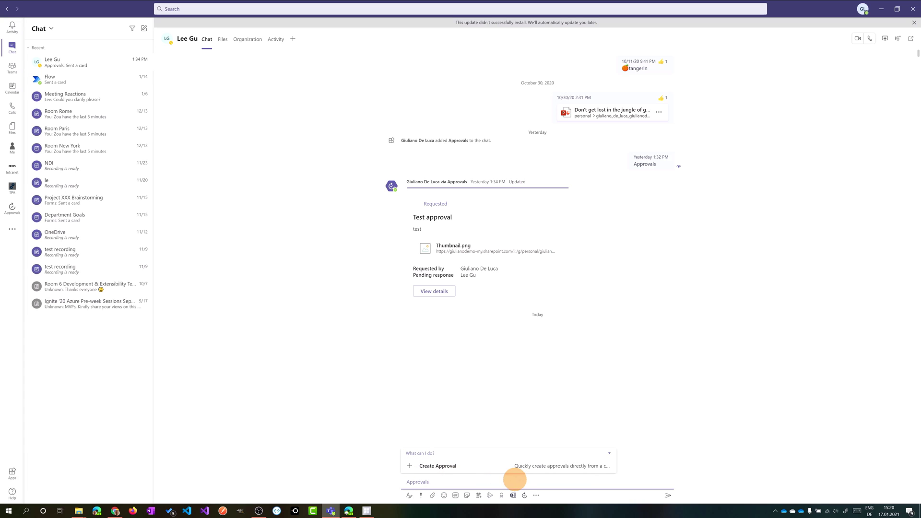
Delete the leftover 'Approvals' text and start a new approval request from the compose toolbar.
drag(513, 485, 372, 483)
key(BackSpace)
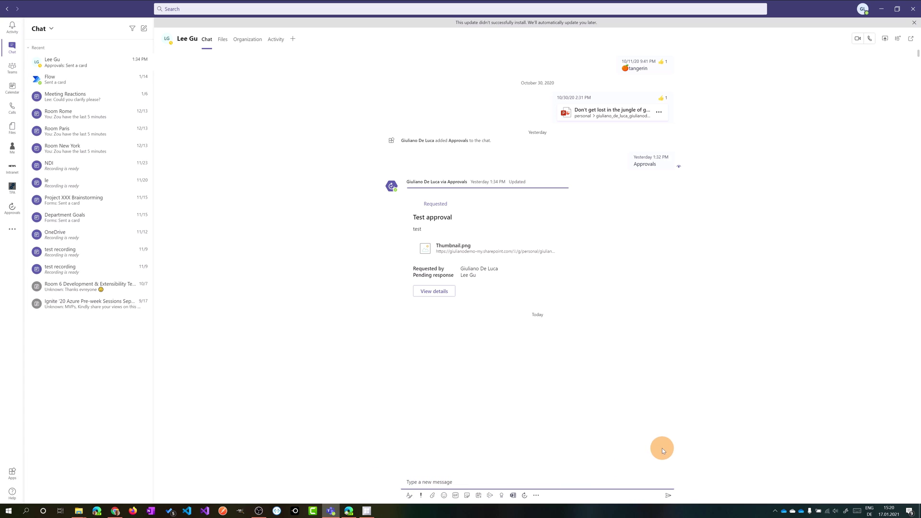
click(524, 495)
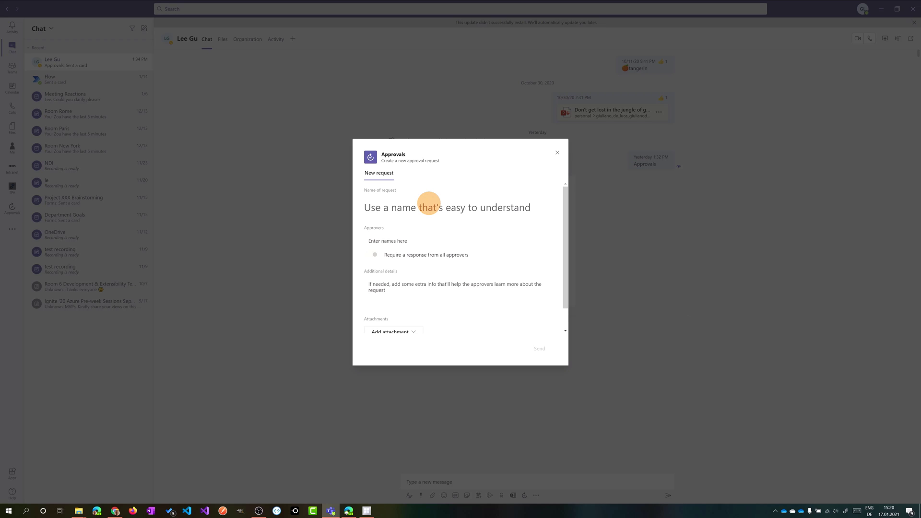
Name the request 'Holiday Approval' and add the suggested colleague as approver.
click(428, 204)
text(Holiday Approval)
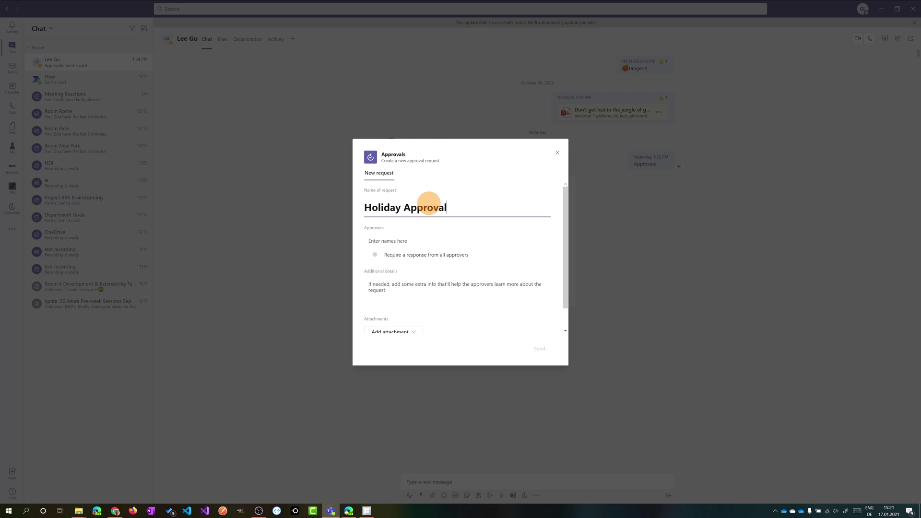
click(445, 236)
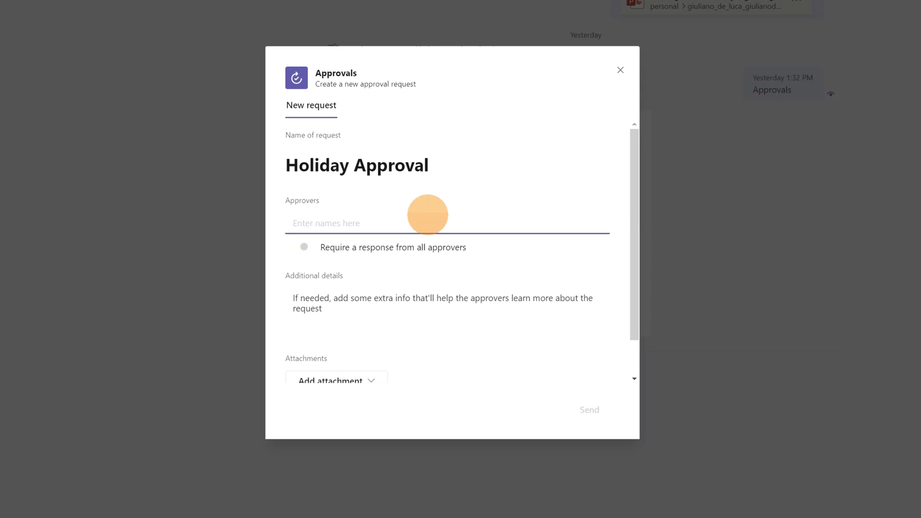
text(lee)
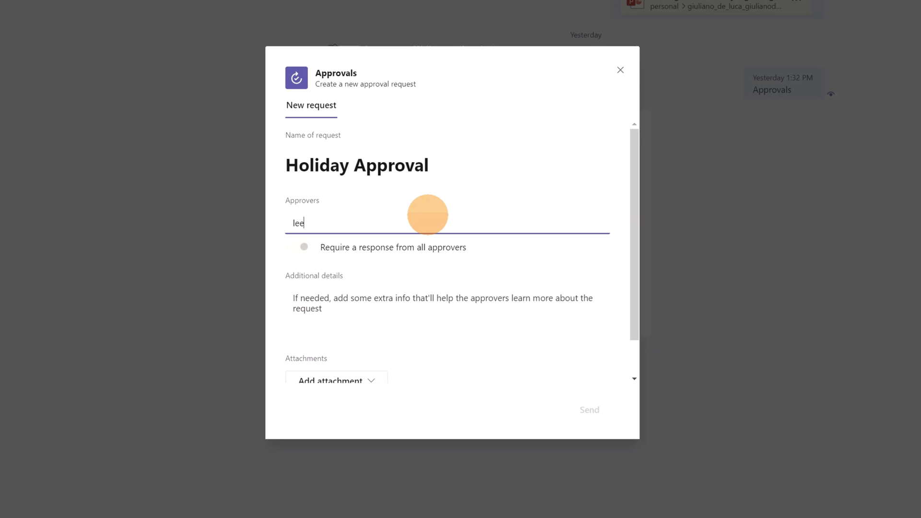
click(396, 276)
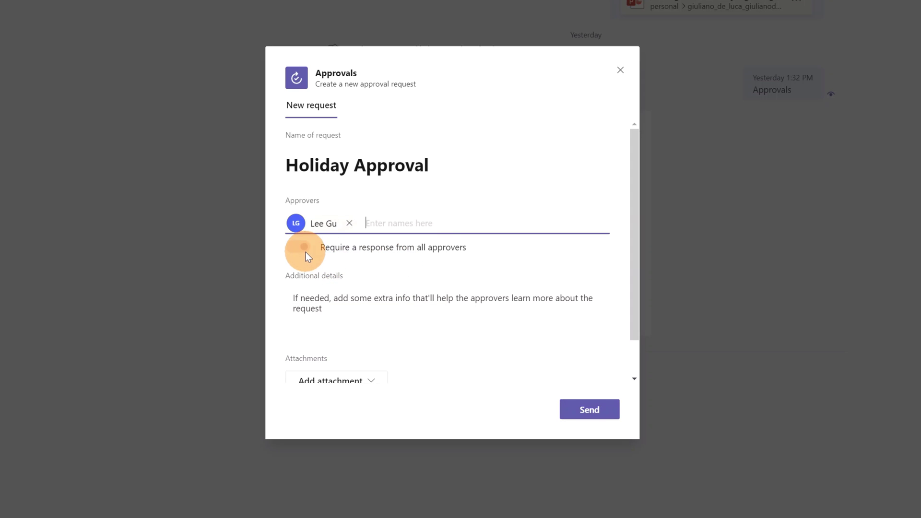
Add the note 'Please could you approve my holiday request' and attach Desktop's meetingAttendanceList.csv.
scroll(355, 285, down, 1)
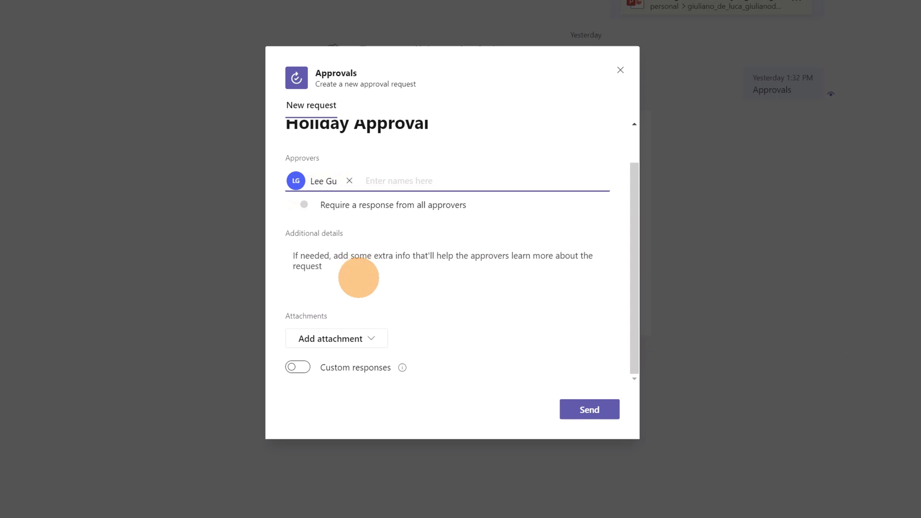
click(360, 274)
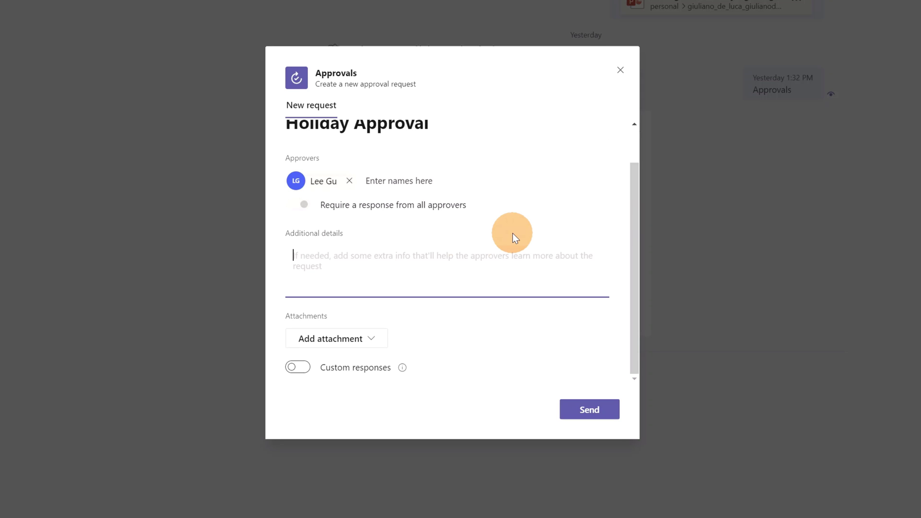
text(Please could you approve my holiday request)
click(369, 337)
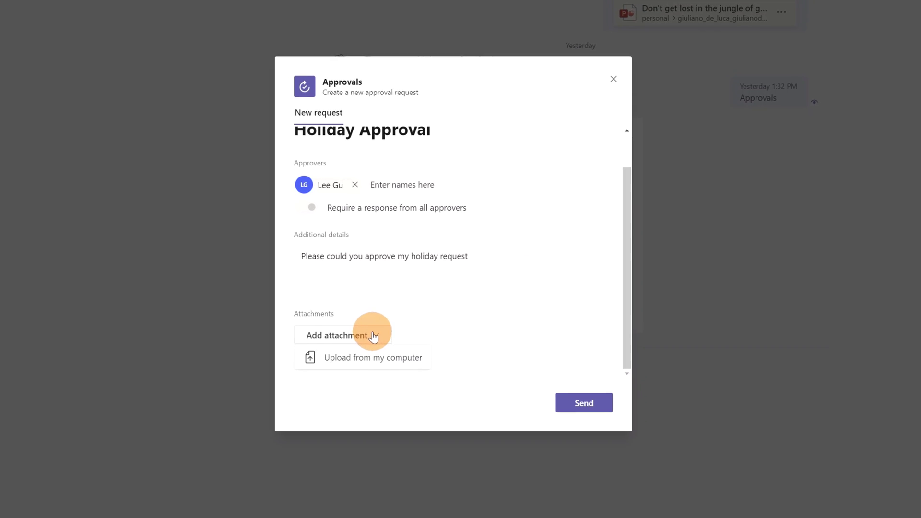
click(372, 359)
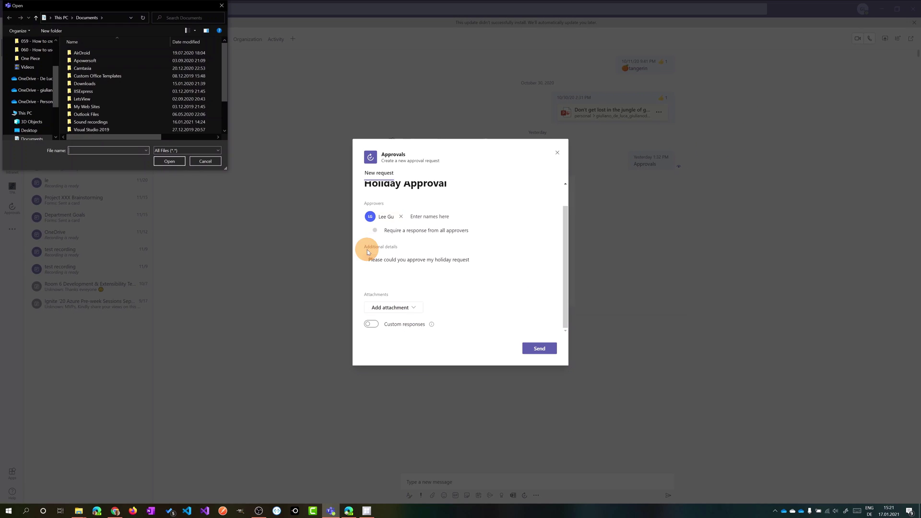
scroll(56, 66, up, 5)
click(28, 56)
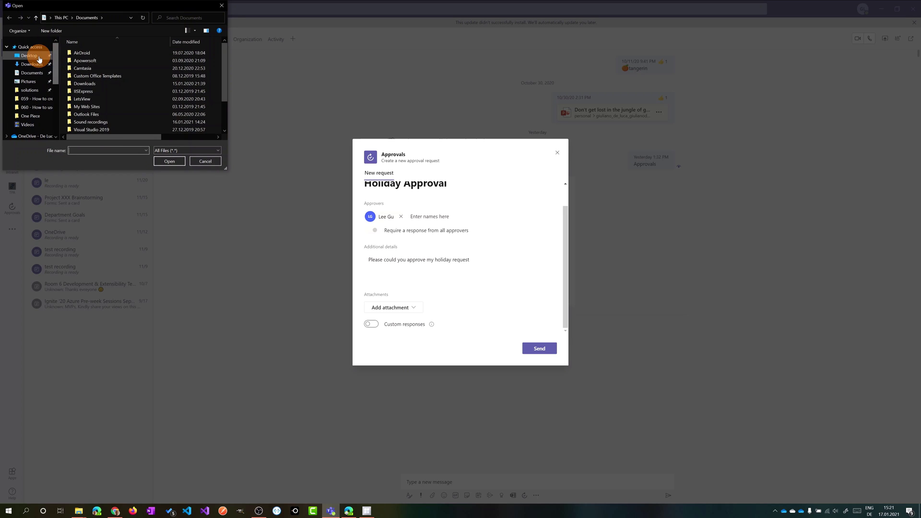
click(90, 59)
click(168, 161)
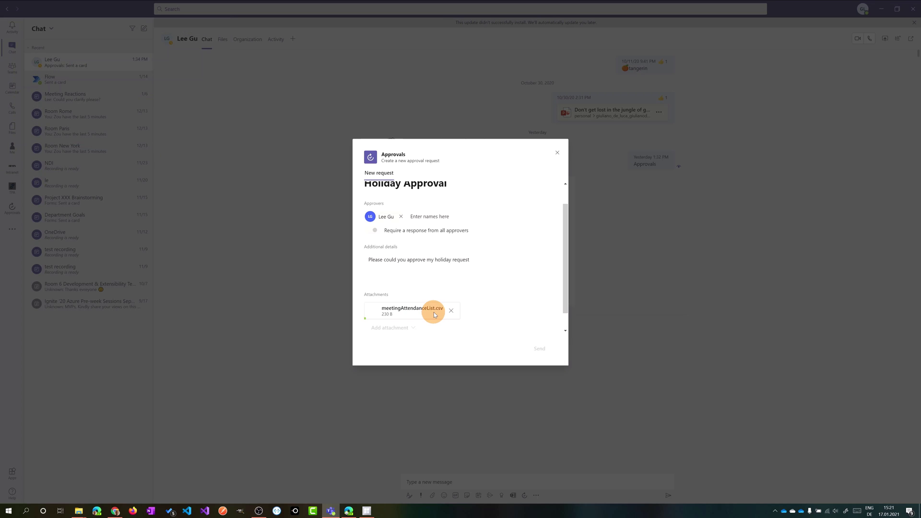
Leave custom responses off and send the Holiday Approval request.
click(290, 401)
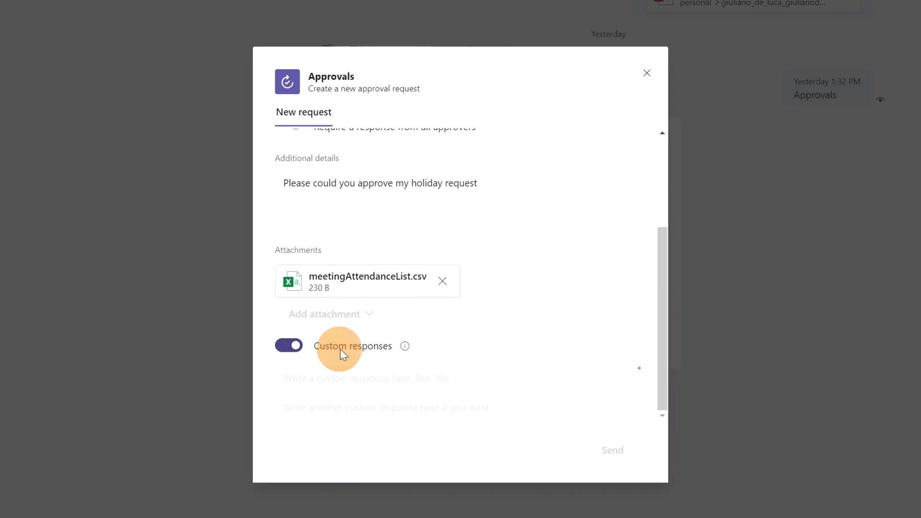
click(286, 345)
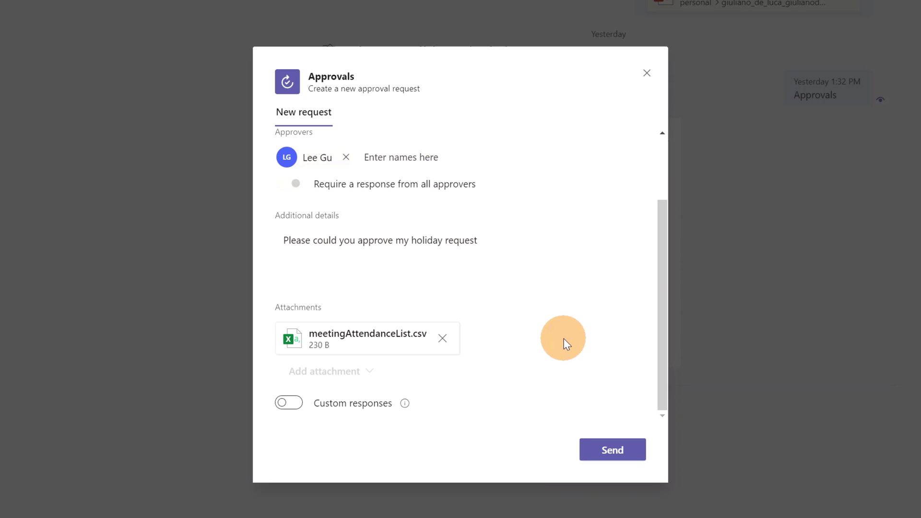
click(605, 451)
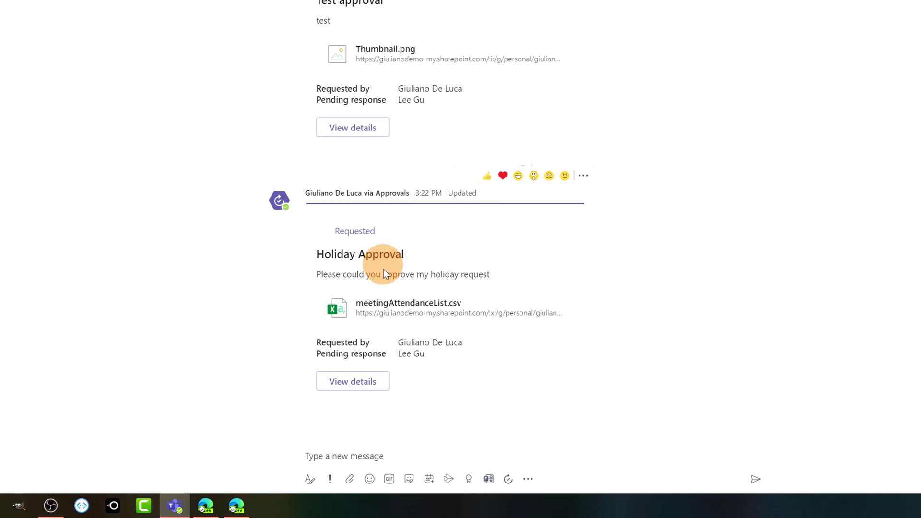
View details of the posted Holiday Approval card.
click(354, 385)
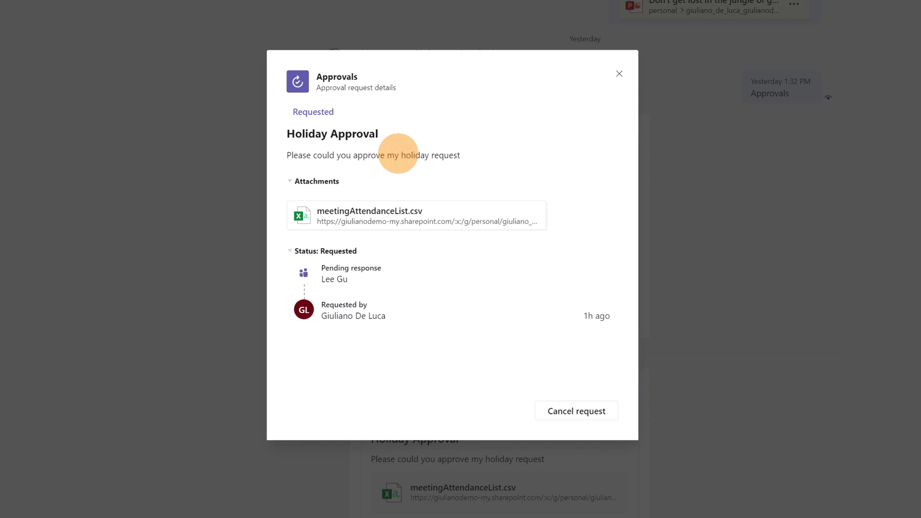
Collapse and re-expand the Attachments section in the request details.
click(291, 181)
click(291, 182)
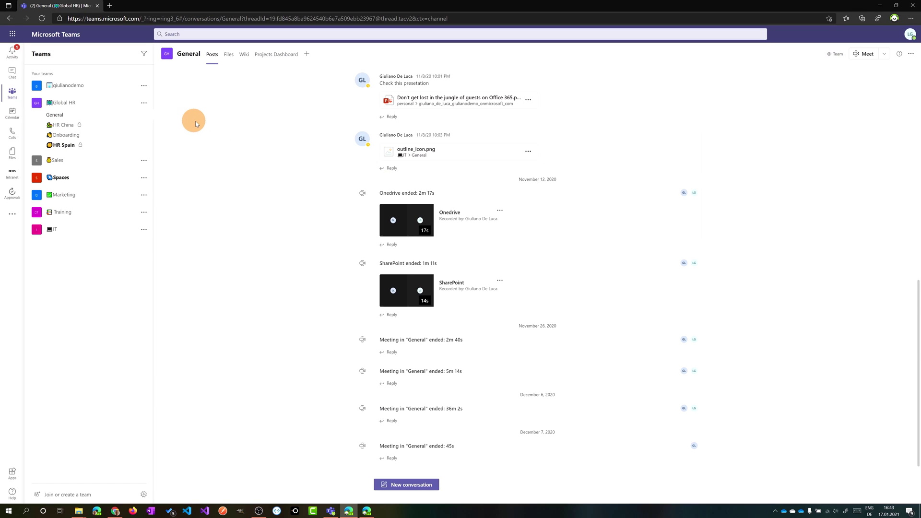
As approver, open the Holiday Approval request from its Activity feed notification.
click(910, 34)
click(37, 64)
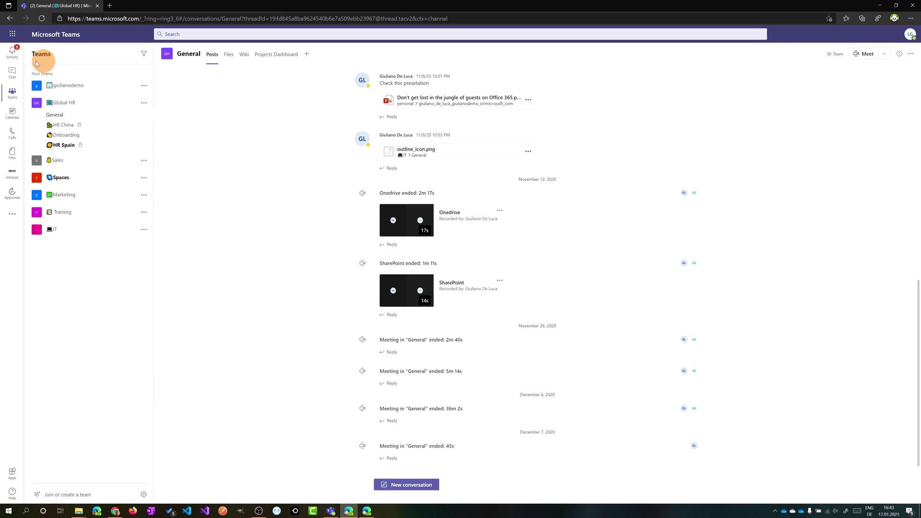
click(12, 53)
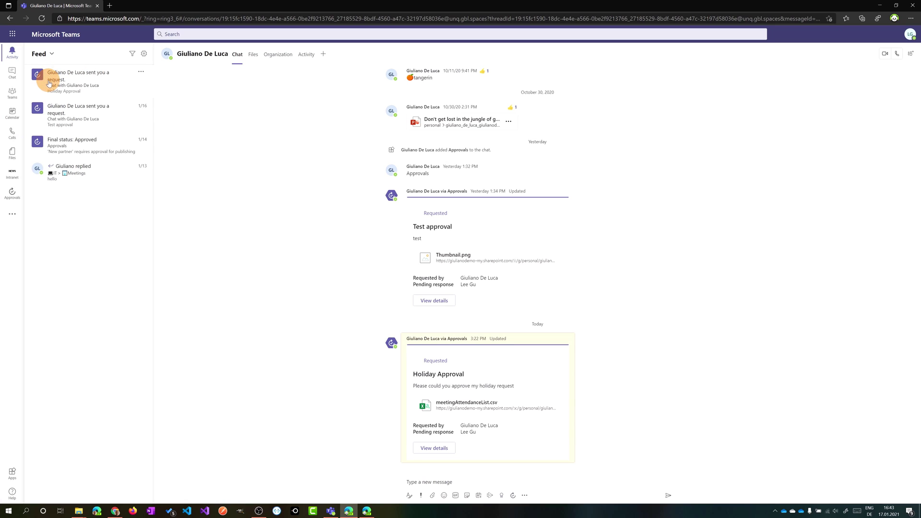
click(115, 82)
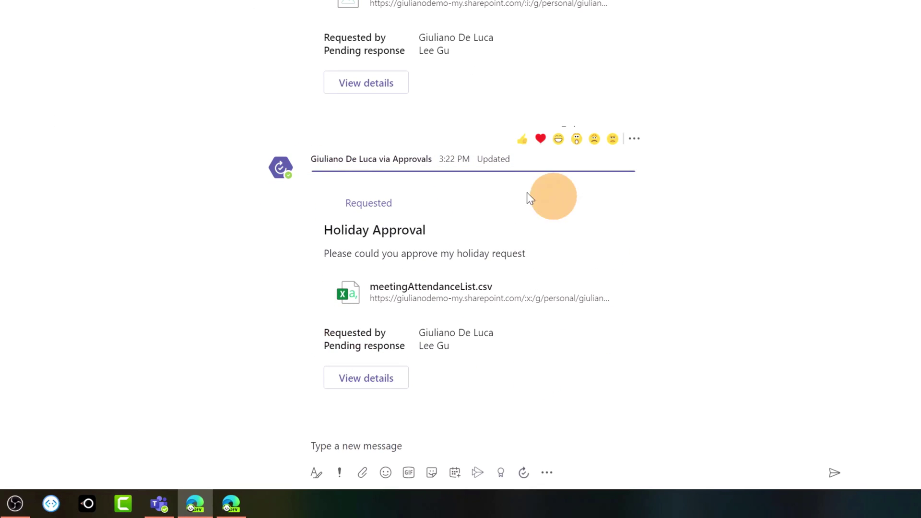
click(372, 390)
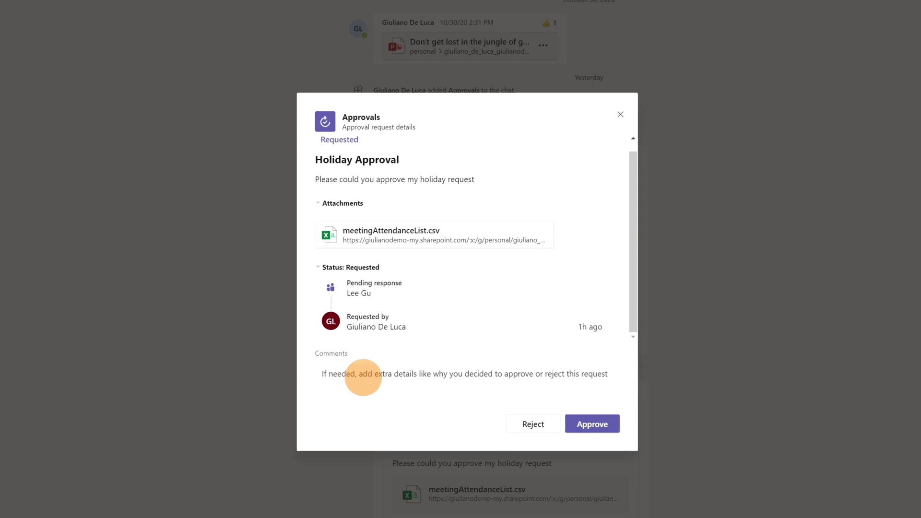
Approve the Holiday Approval request with the comment 'All fine from my side'.
click(338, 376)
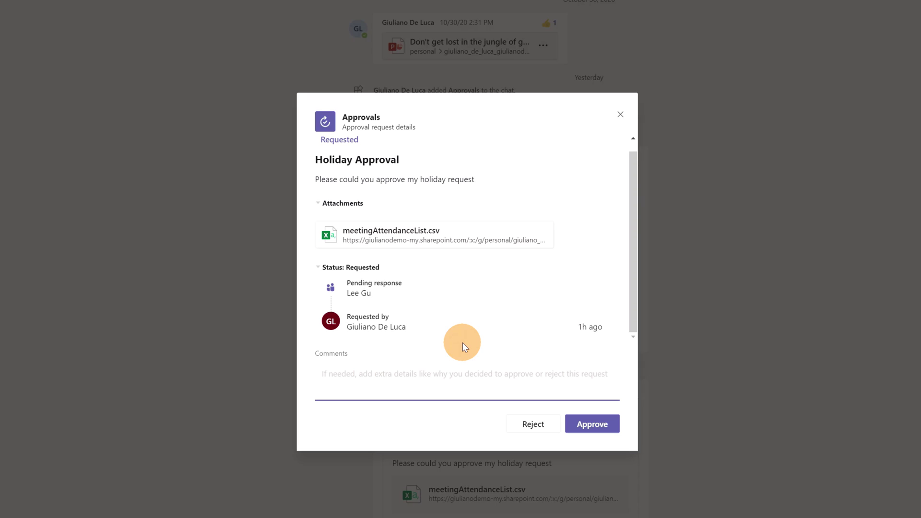
text(All fine from my side)
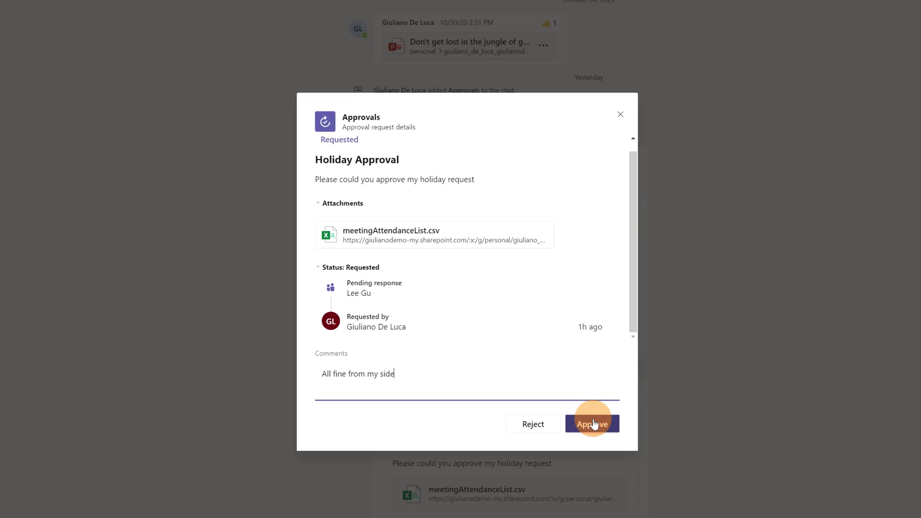
click(593, 424)
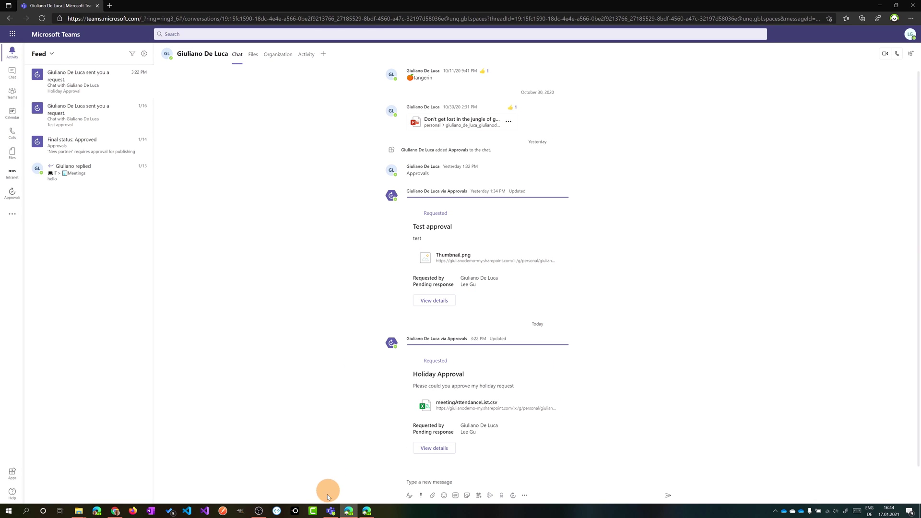
click(330, 510)
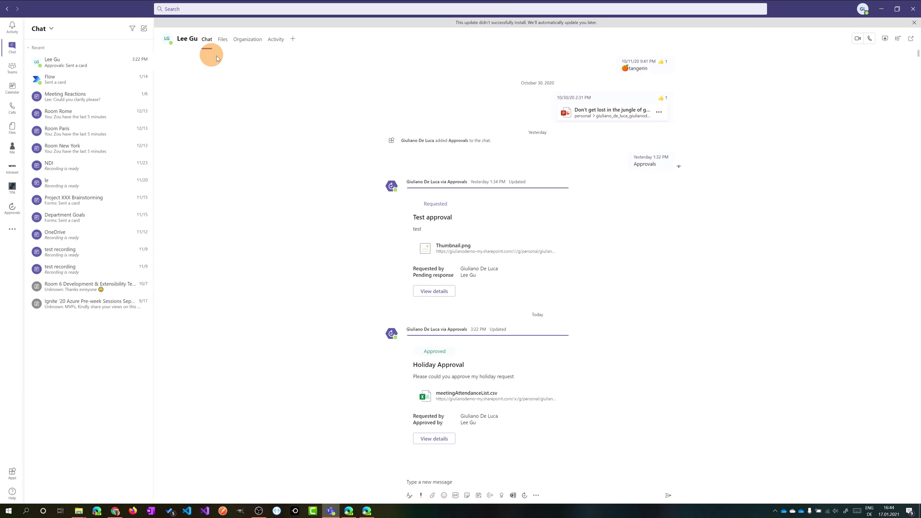
From the Activity feed, open the 'Final status: Approved' notification and view the Holiday Approval request's details.
click(862, 9)
click(235, 104)
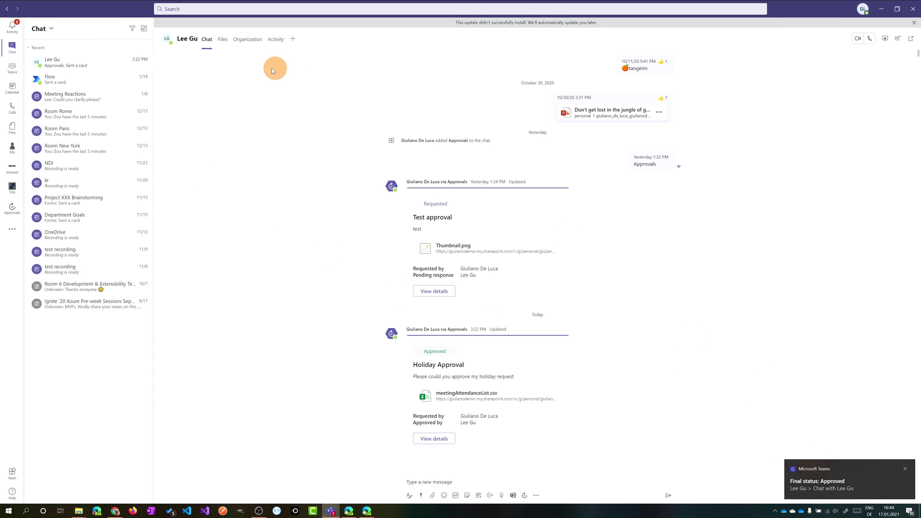
key(ctrl+1)
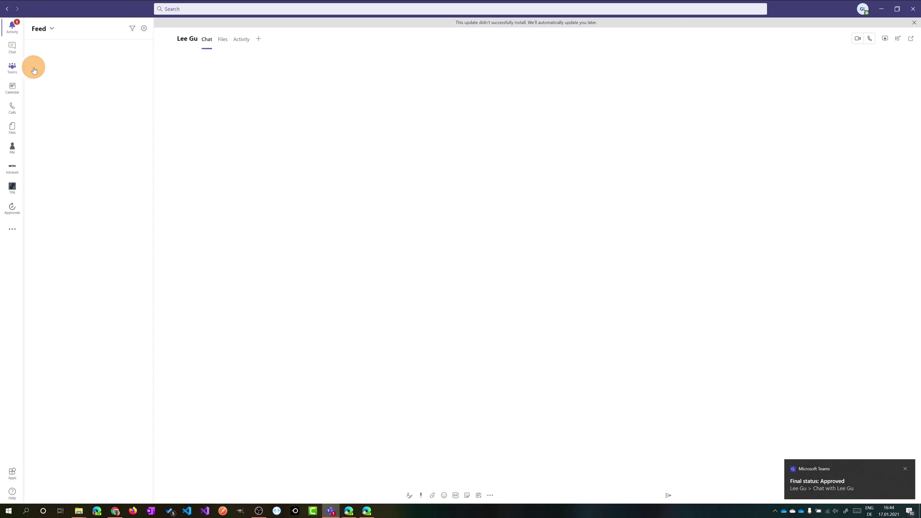
click(33, 66)
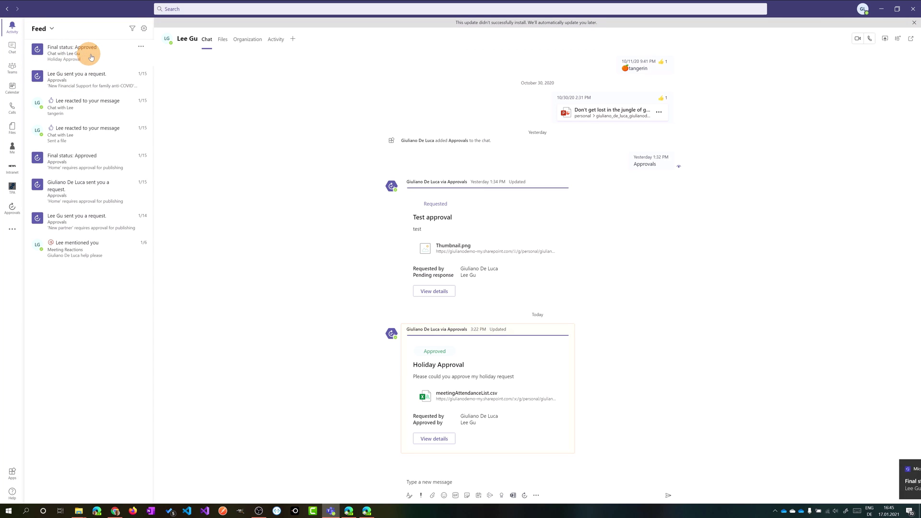
click(116, 57)
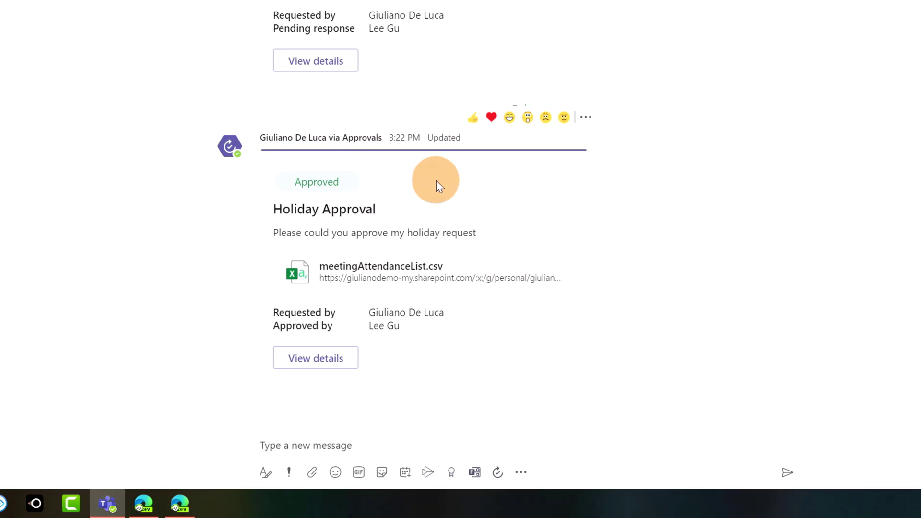
click(332, 367)
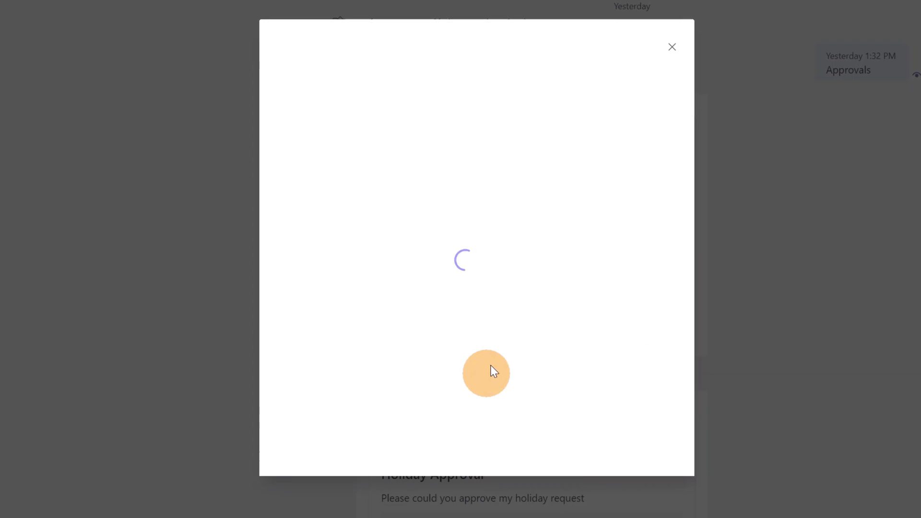